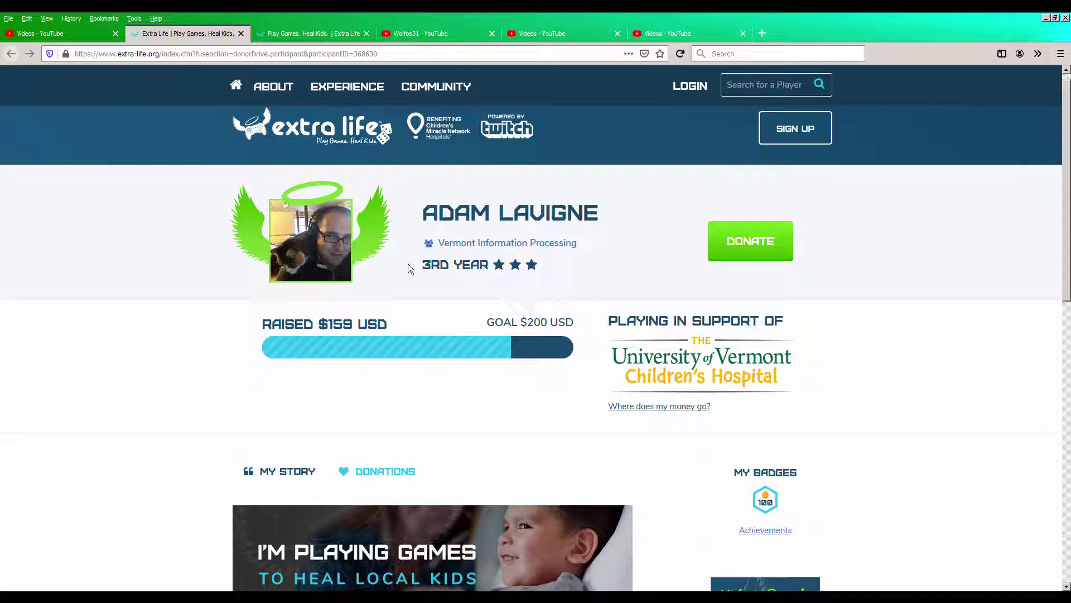
- Highlight the participant's details and the About page's 2018 timeline caption, then view the YouTube videos list
drag(415, 266, 478, 275)
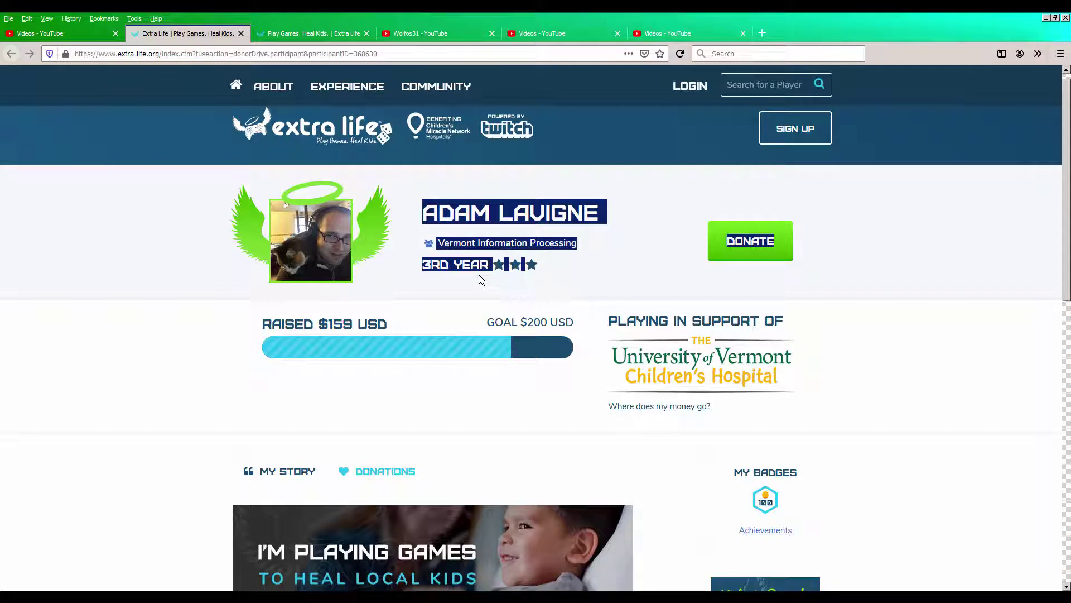
click(480, 279)
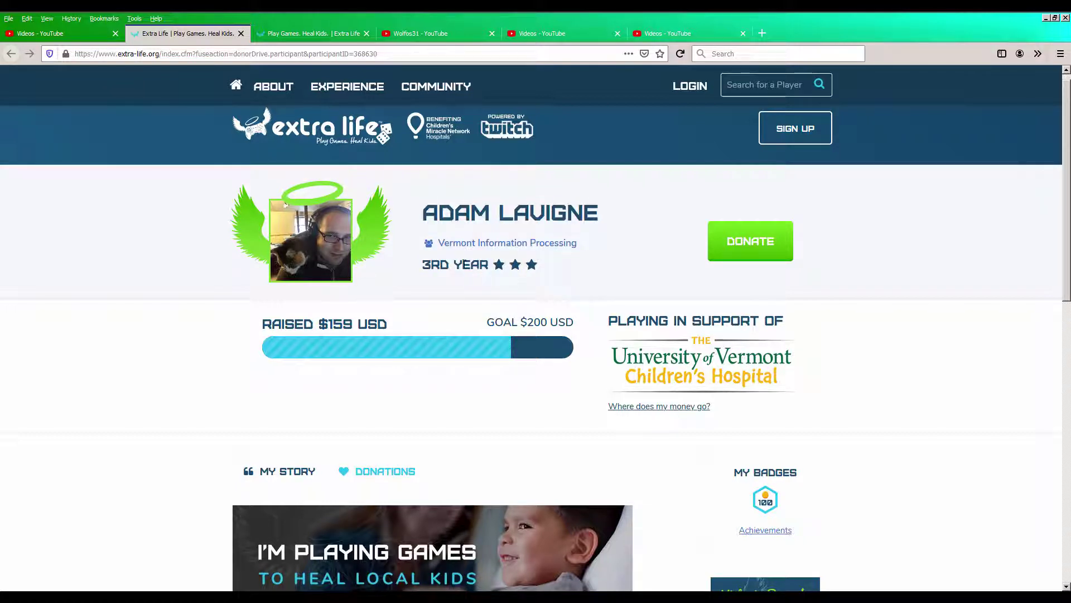
click(309, 35)
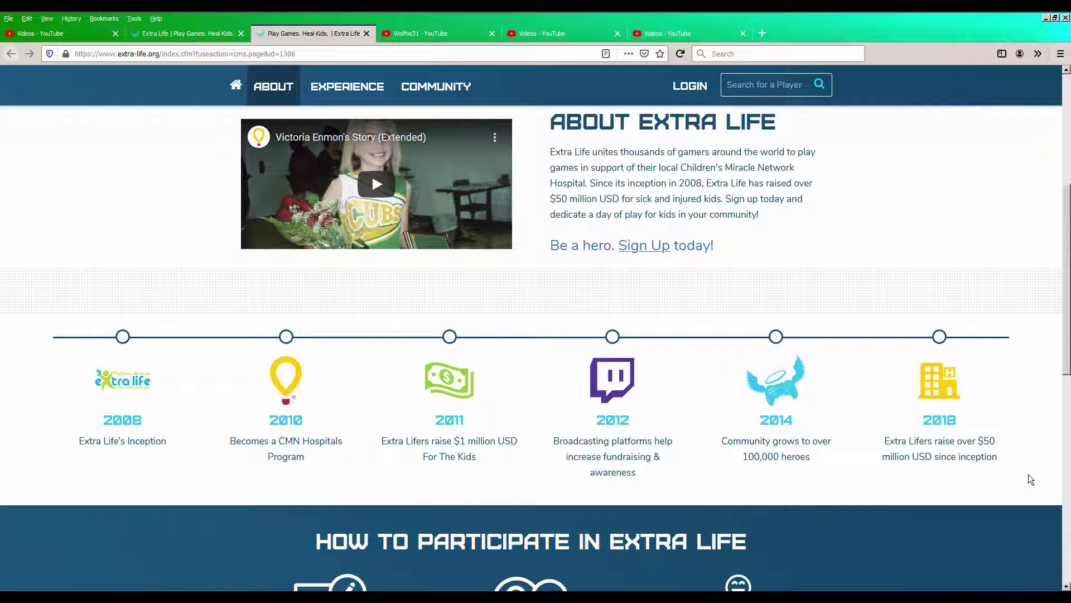
drag(1030, 479, 1021, 469)
click(73, 36)
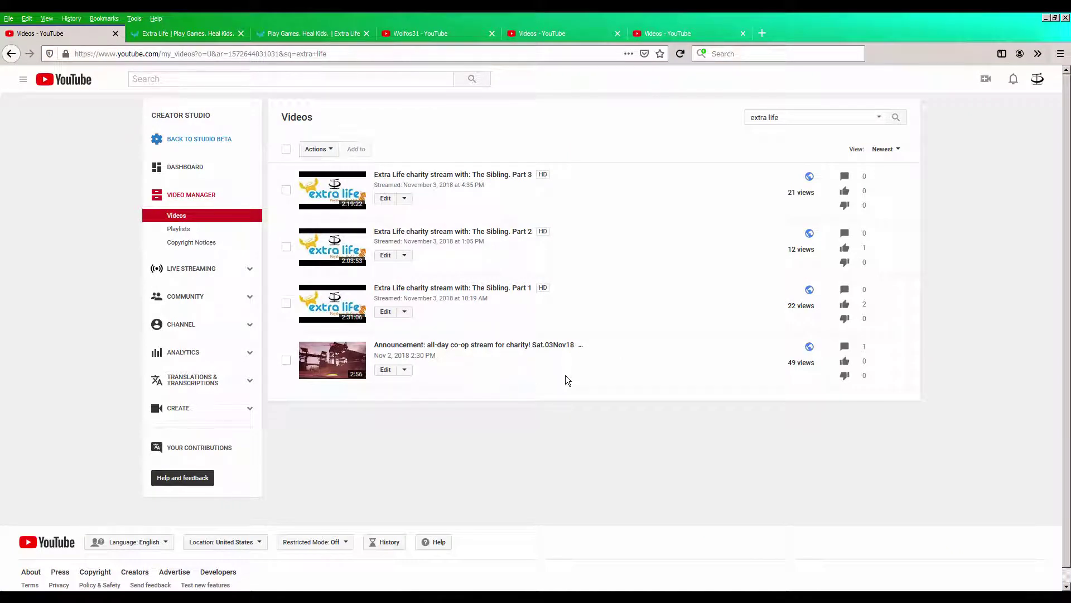
- Highlight the four Extra Life charity stream video rows, deselect them, and return to the fundraiser tab
mouse_move(564, 375)
mouse_down()
mouse_move(467, 149)
mouse_move(572, 382)
mouse_up()
drag(516, 384, 380, 166)
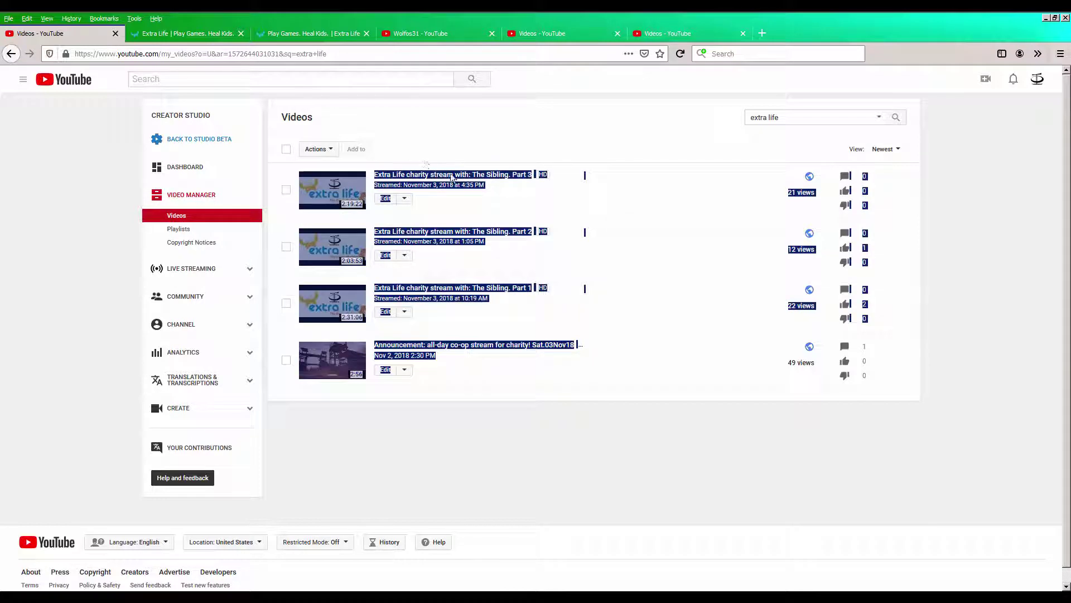
click(583, 381)
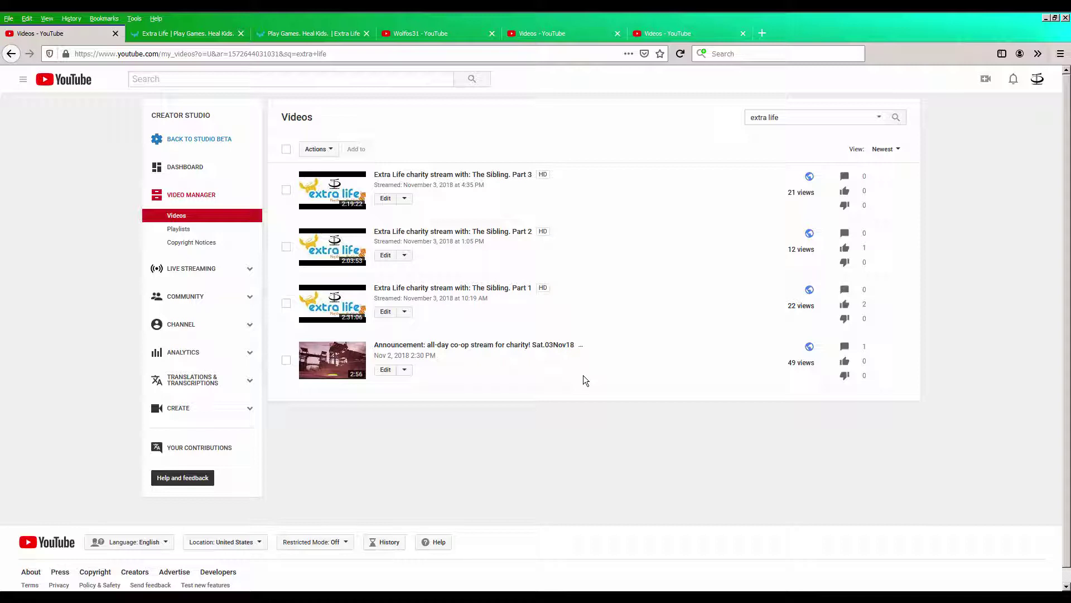
click(199, 30)
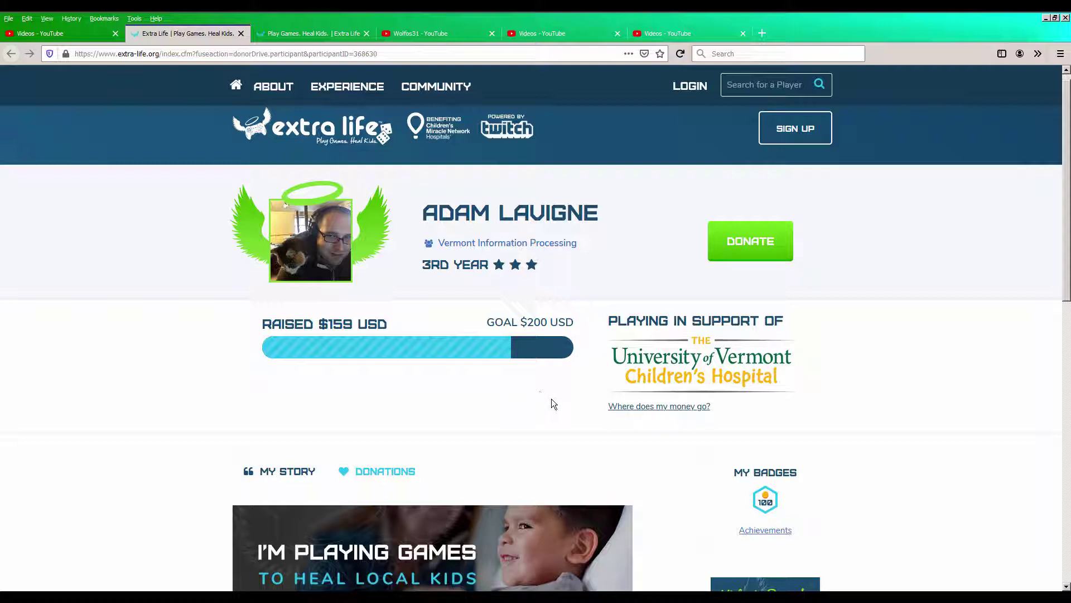
- Highlight the fundraiser page's URL in the address bar, deselect it, and go to the About page
click(388, 53)
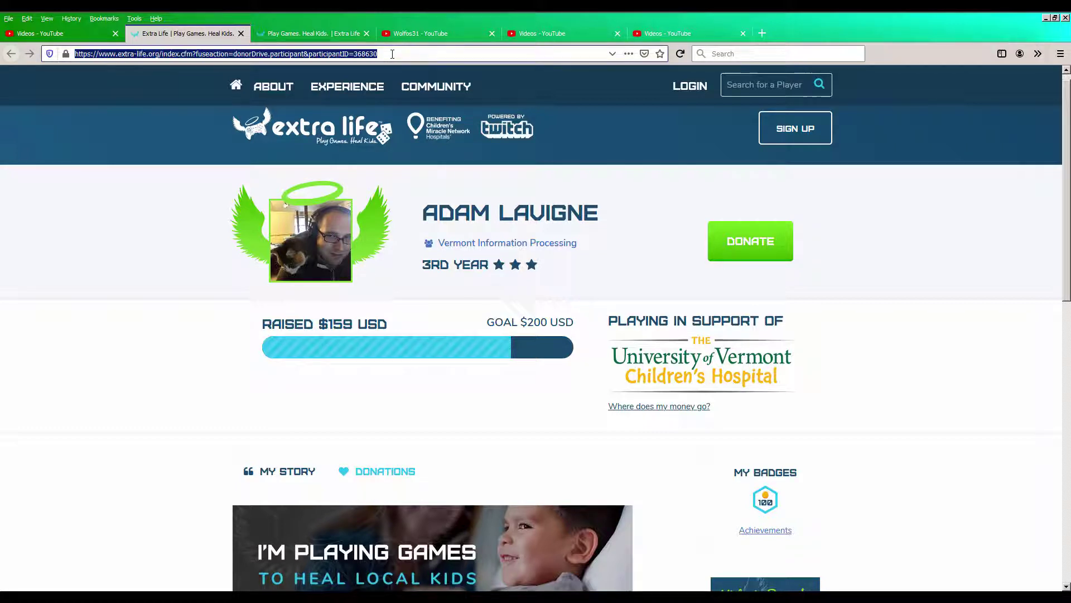
click(543, 395)
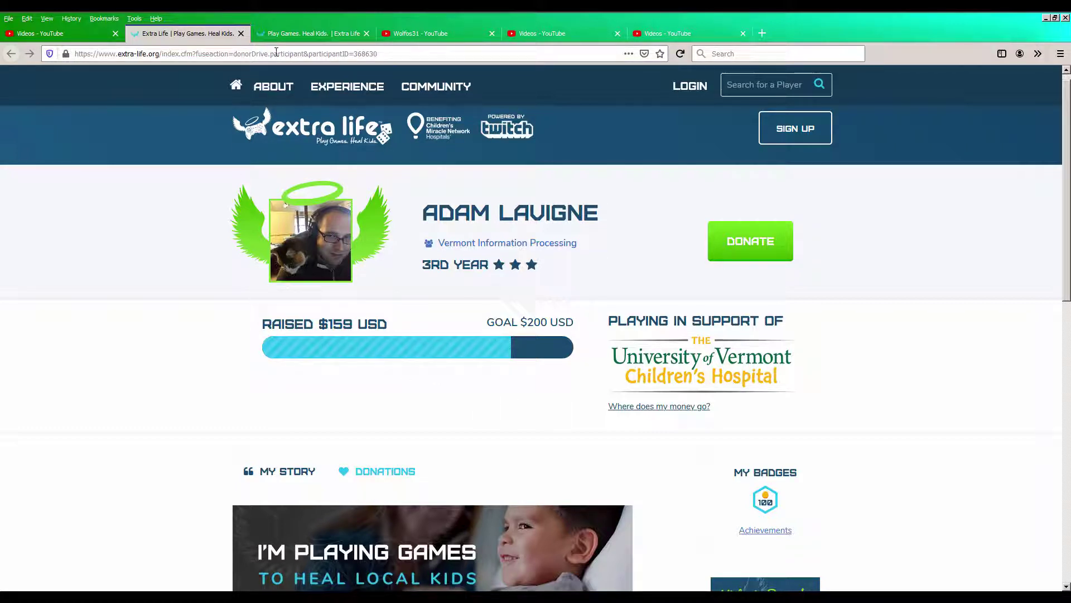
click(307, 34)
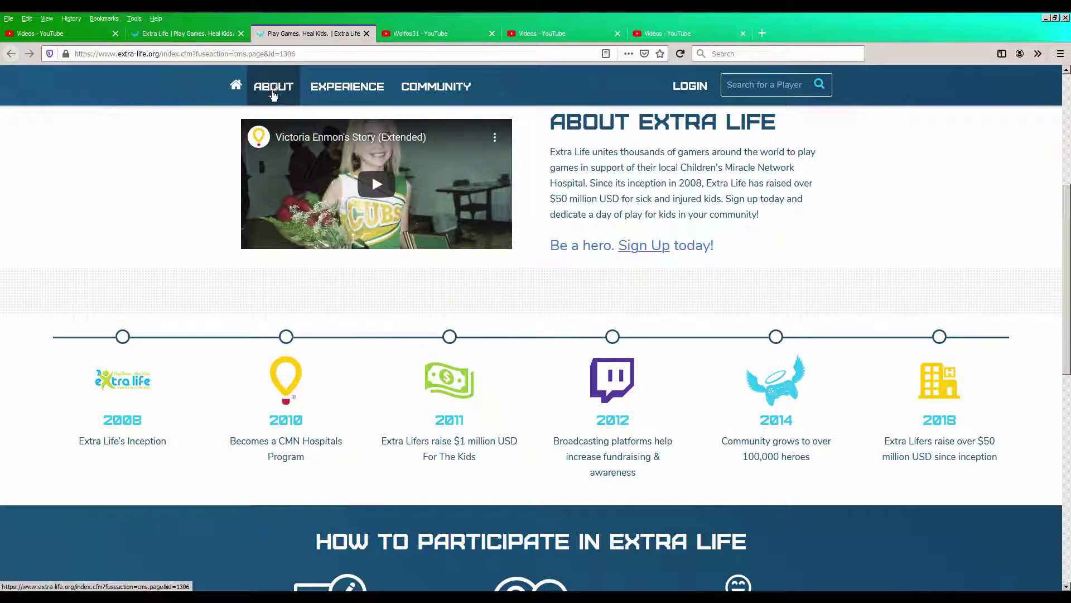
- Highlight the About page's timeline captions through 2018, then return to the participant fundraiser page
drag(103, 441, 922, 458)
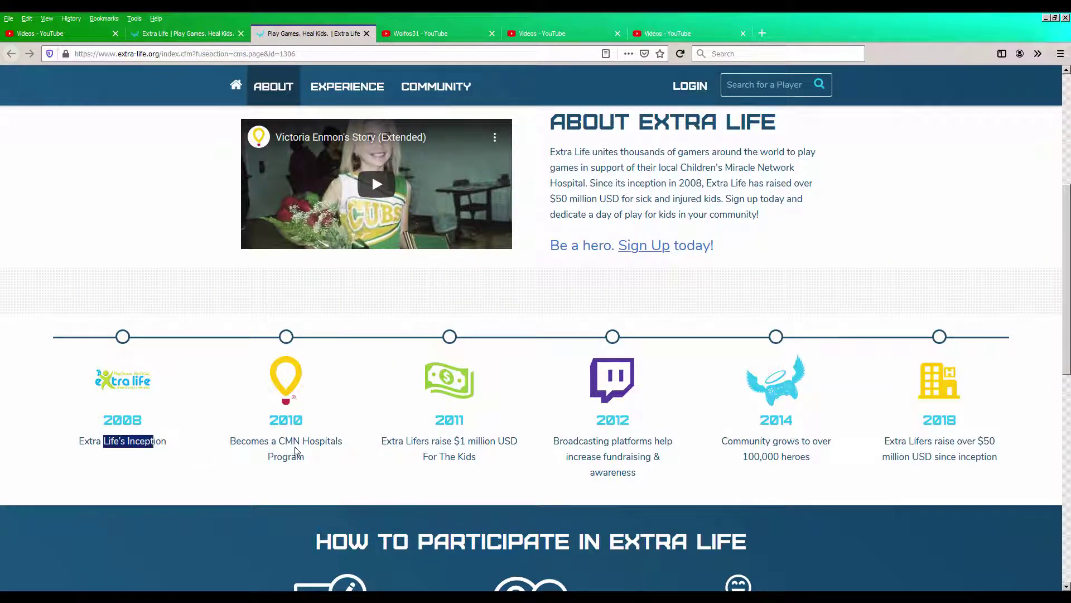
click(1034, 495)
drag(1068, 381, 1065, 552)
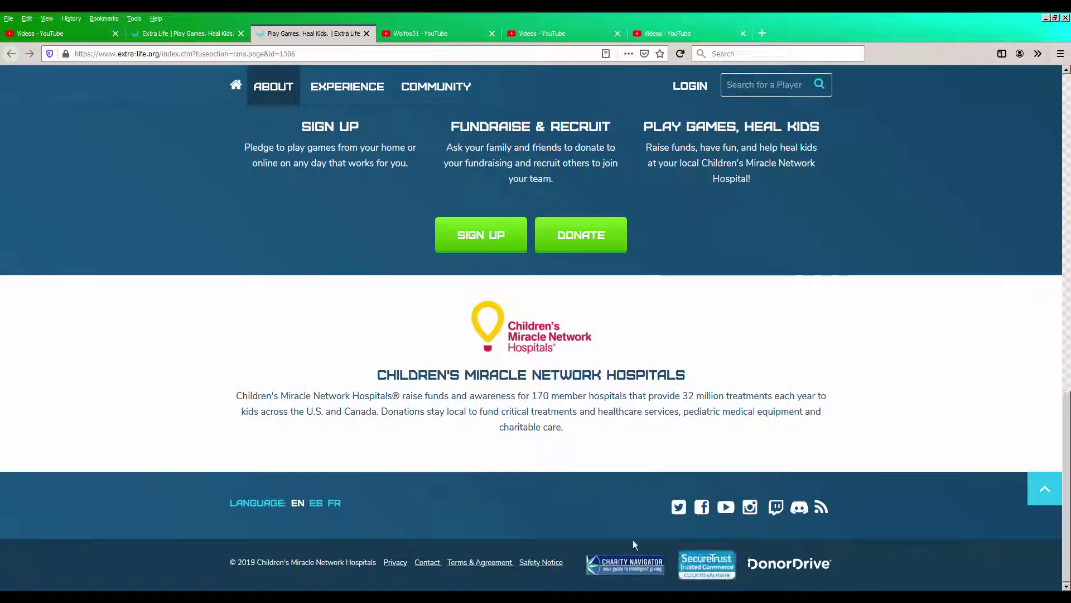
scroll(922, 512, up, 5)
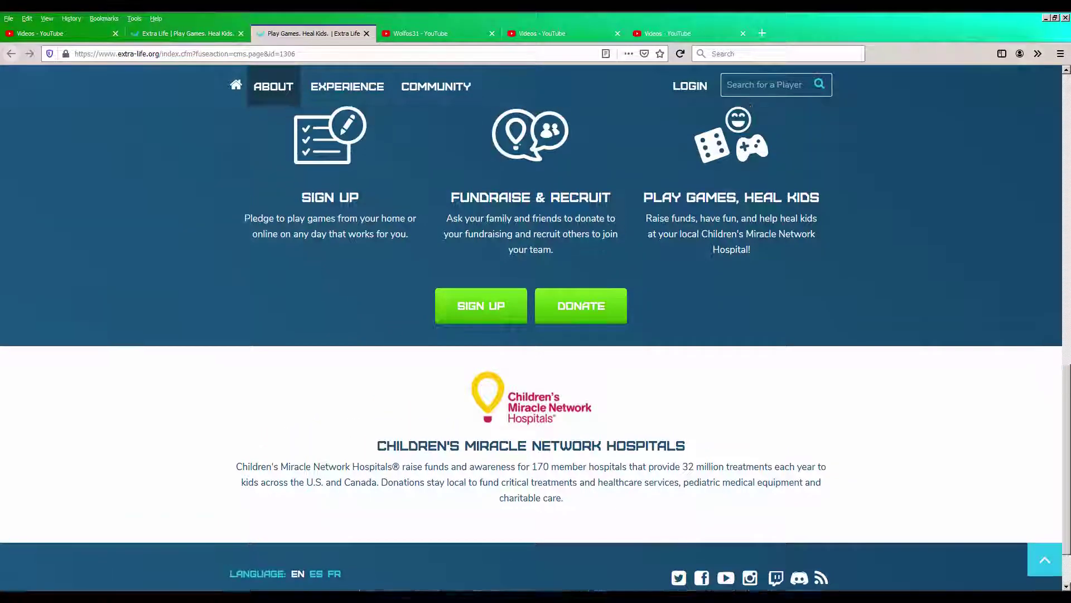
scroll(536, 335, up, 1)
scroll(536, 335, up, 1)
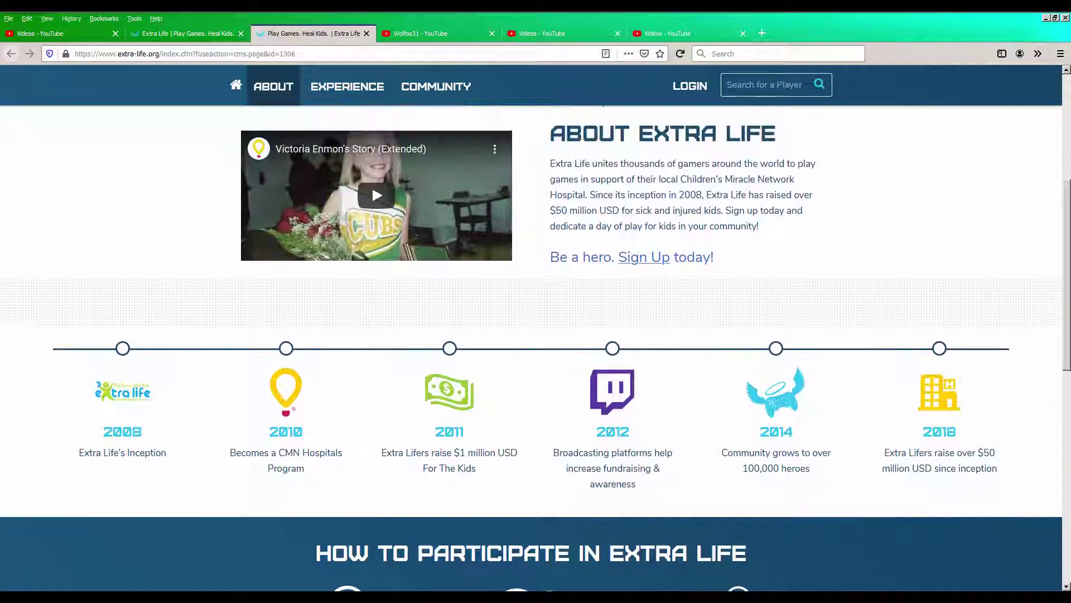
scroll(537, 335, up, 1)
scroll(536, 335, up, 1)
scroll(1048, 221, up, 1)
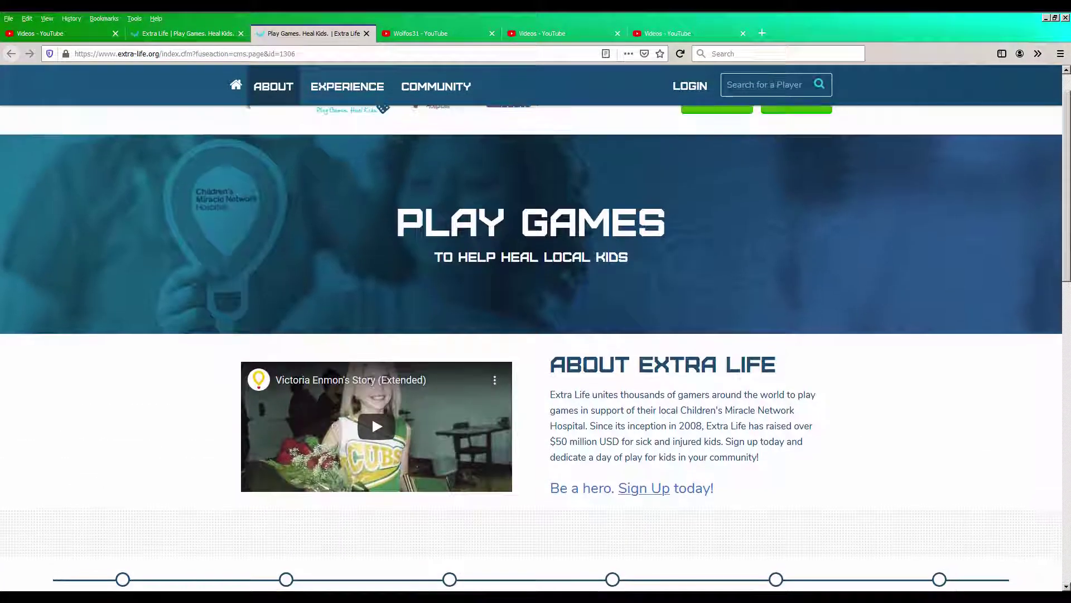
scroll(1048, 220, up, 1)
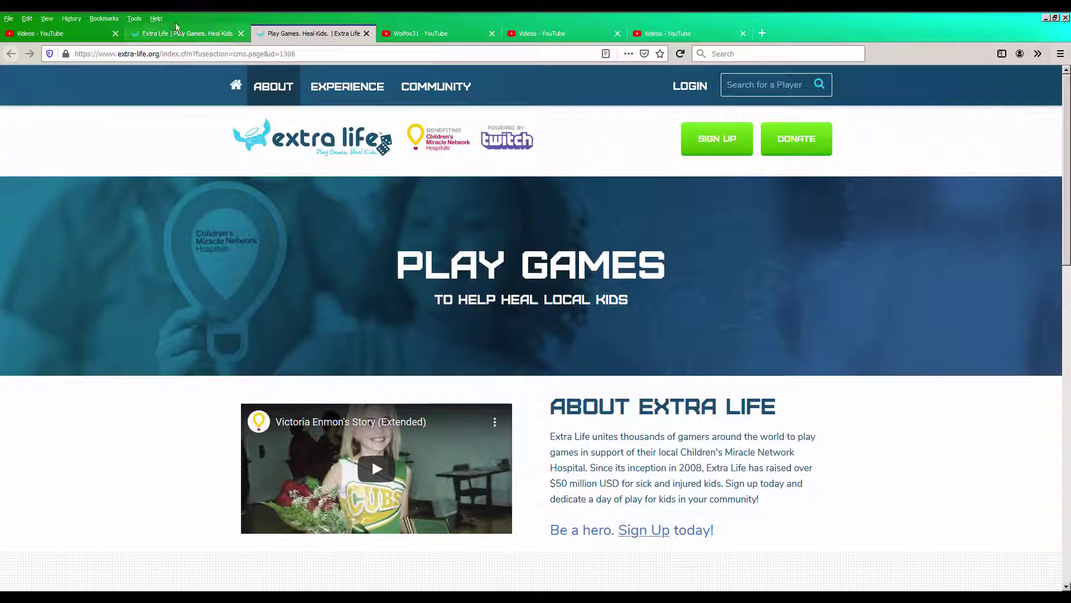
click(197, 36)
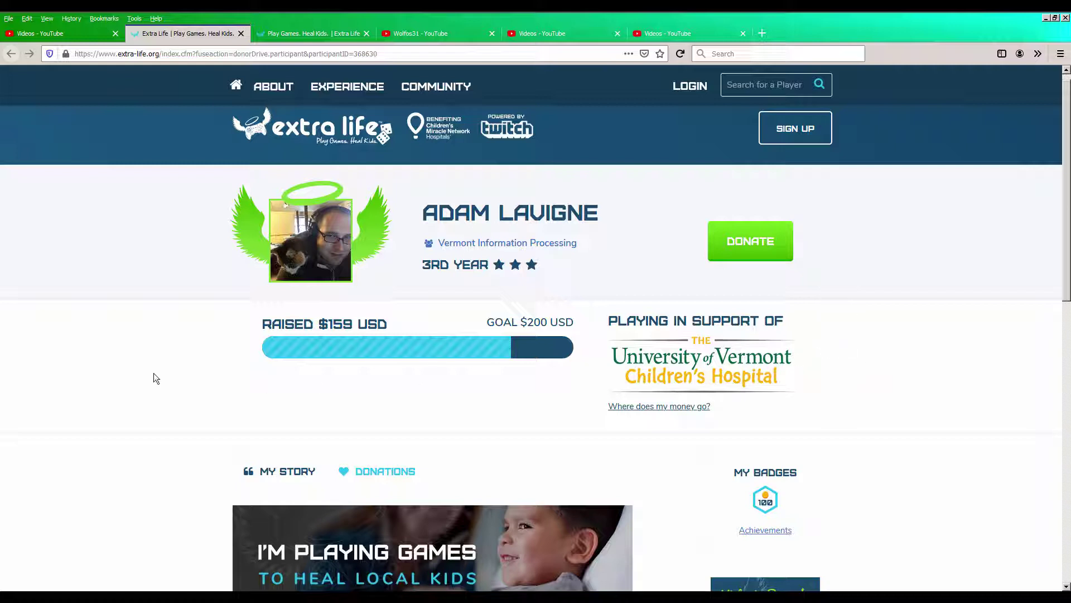
- Switch to the 'Videos - YouTube' tab listing the Extra Life stream videos
click(80, 33)
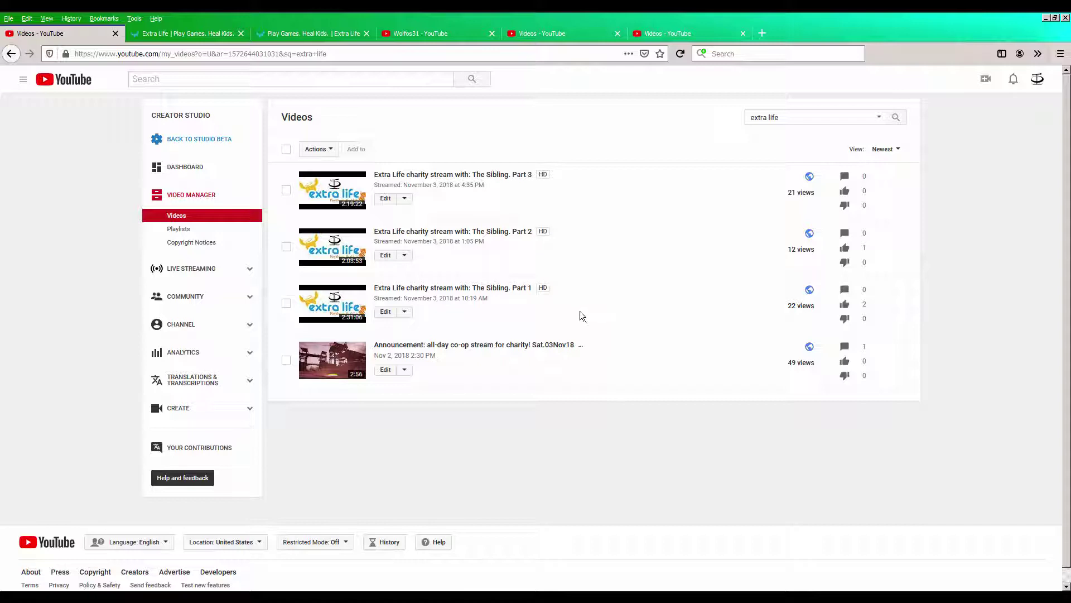
- Highlight the Part 1 charity stream's details, deselect them, and go back to the Extra Life tab
drag(582, 311, 552, 295)
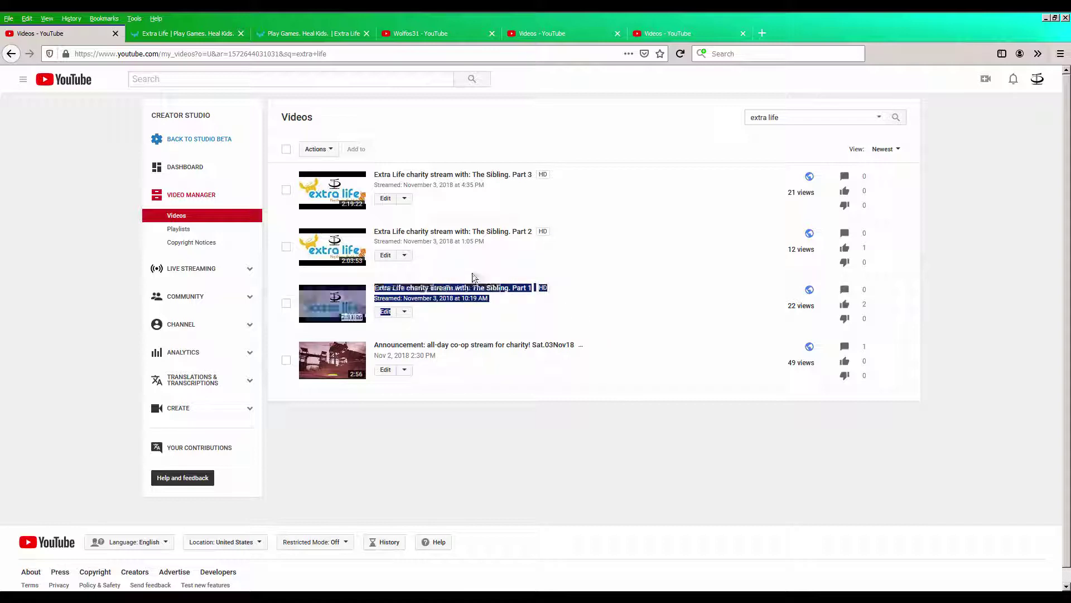
click(552, 300)
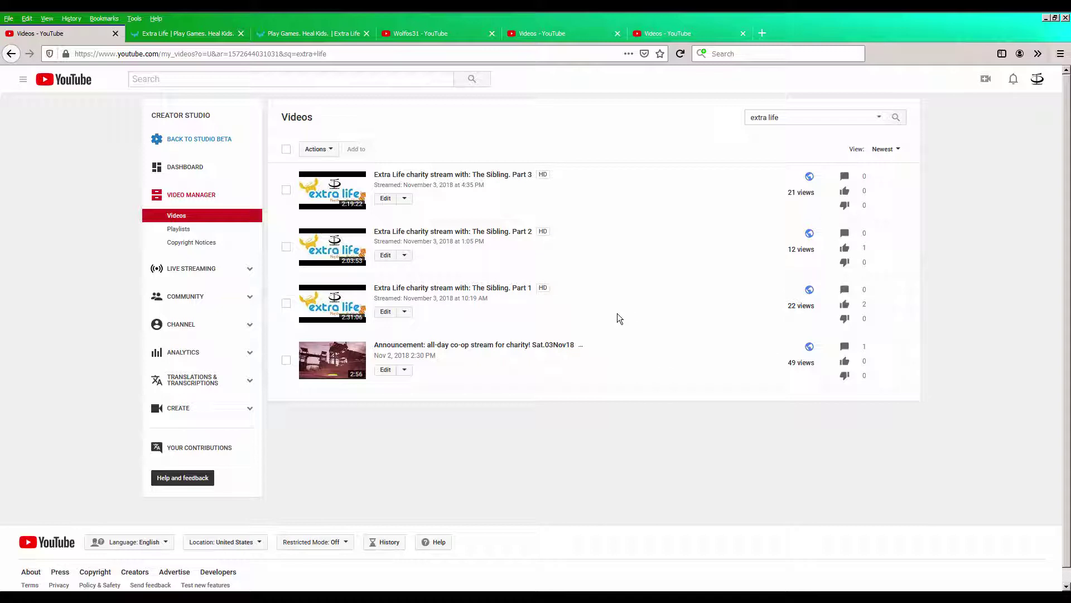
click(190, 34)
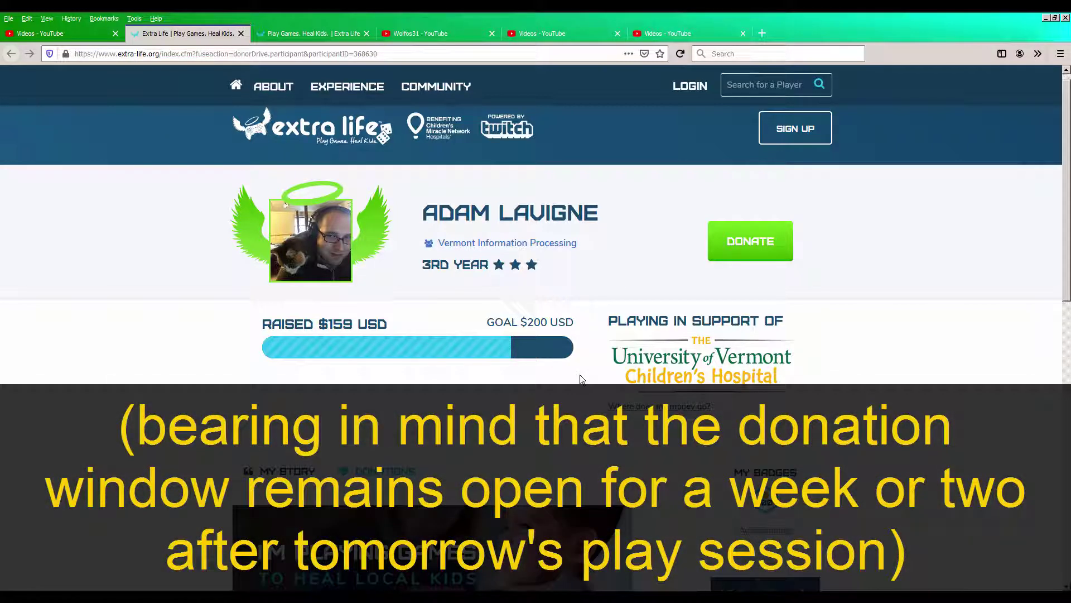
scroll(580, 379, down, 5)
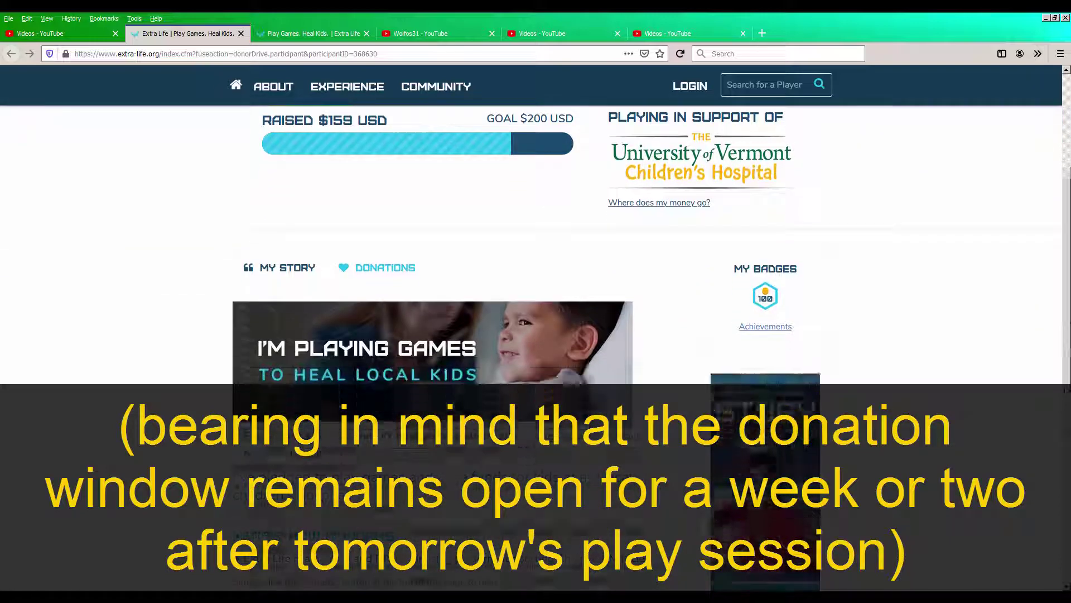
scroll(536, 251, down, 4)
scroll(536, 251, down, 4)
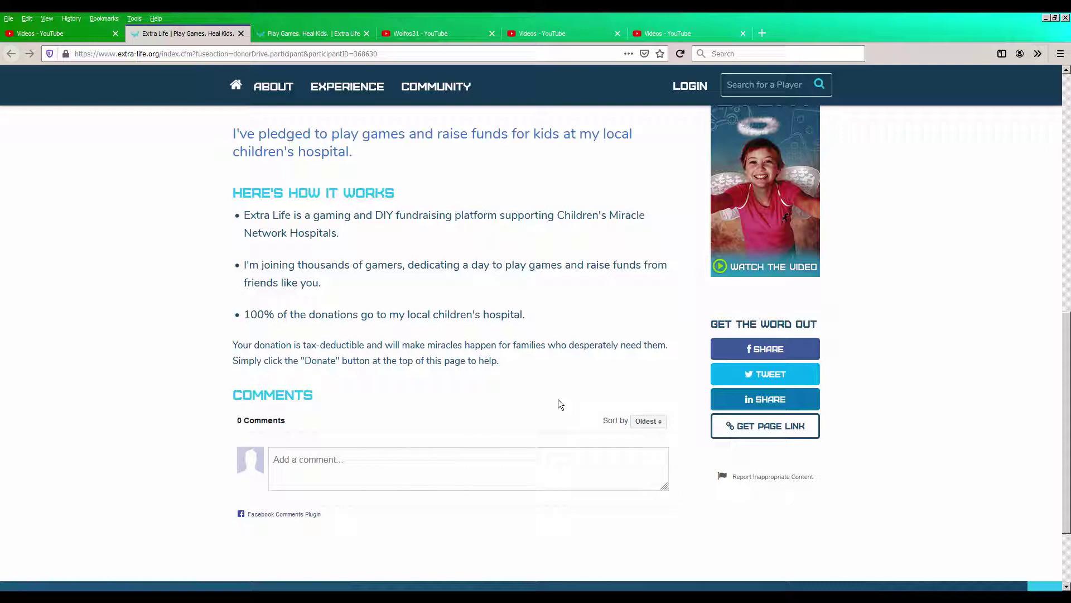
- Switch to the 'Wolfos31 - YouTube' channel tab
click(452, 30)
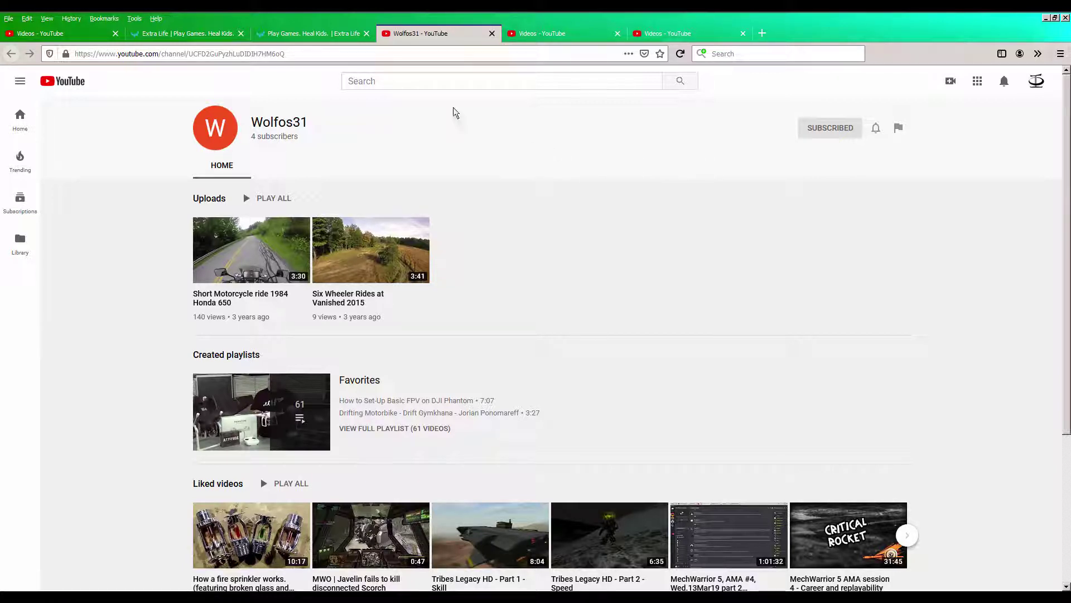
- Switch from Firefox to the Discord window with Alt+Tab
key(alt+Tab)
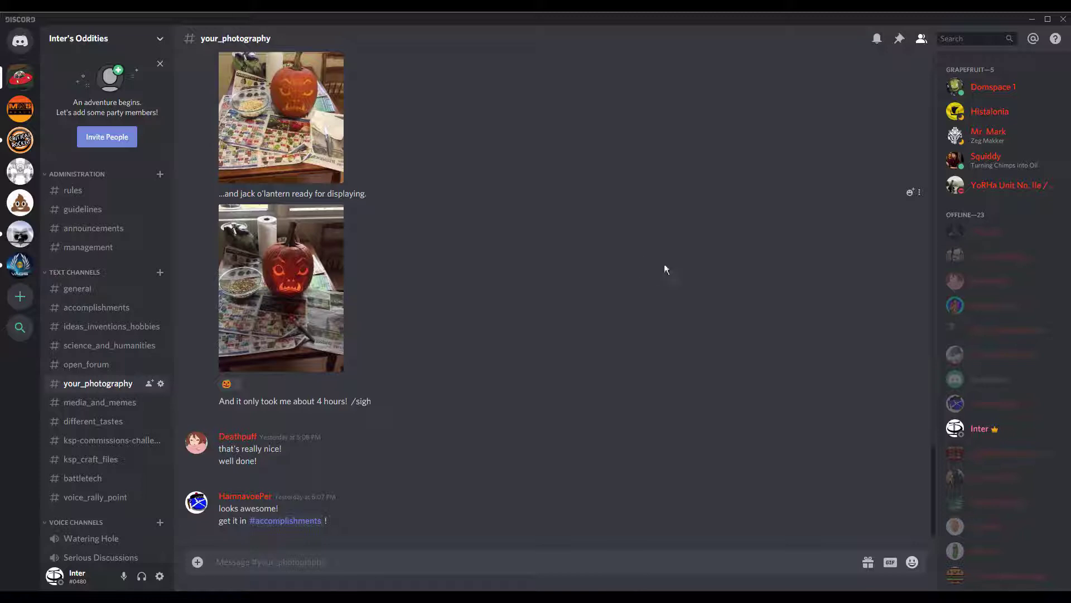
mouse_move(100, 248)
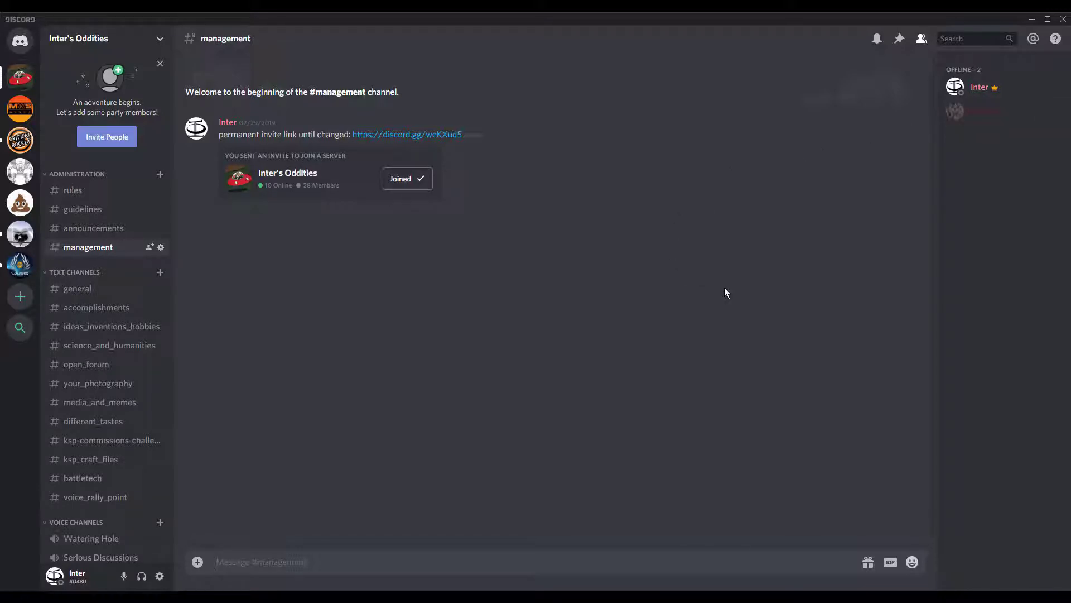
- Select the permanent discord.gg invite link, then switch back to Firefox
mouse_move(552, 135)
drag(463, 140, 353, 136)
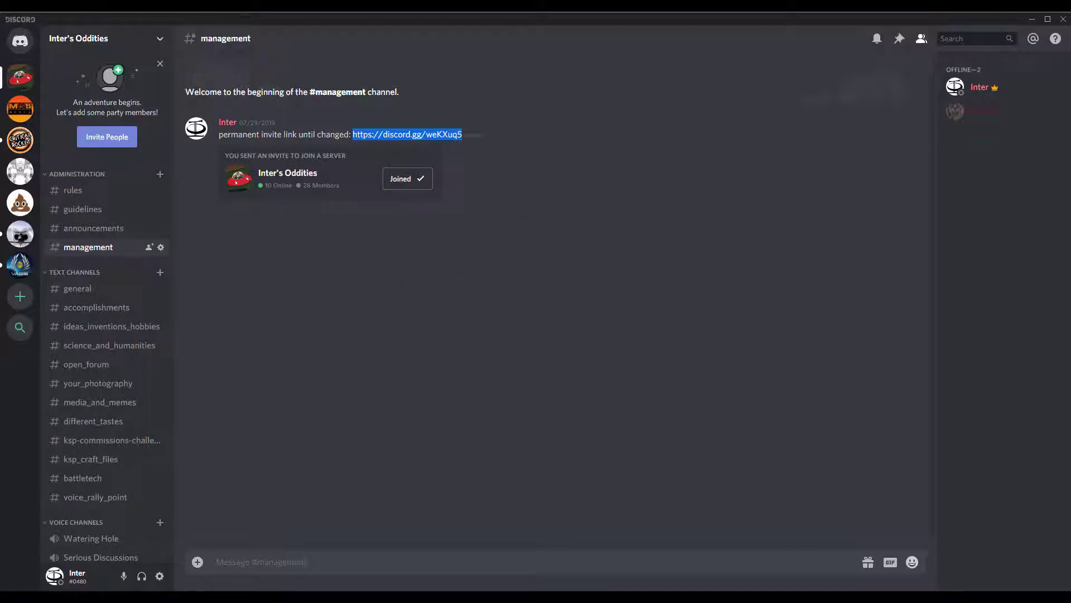
key(alt+Tab)
- On the Extra Life fundraiser page, expand the comment box, then go to the Wolfos31 YouTube channel
click(188, 34)
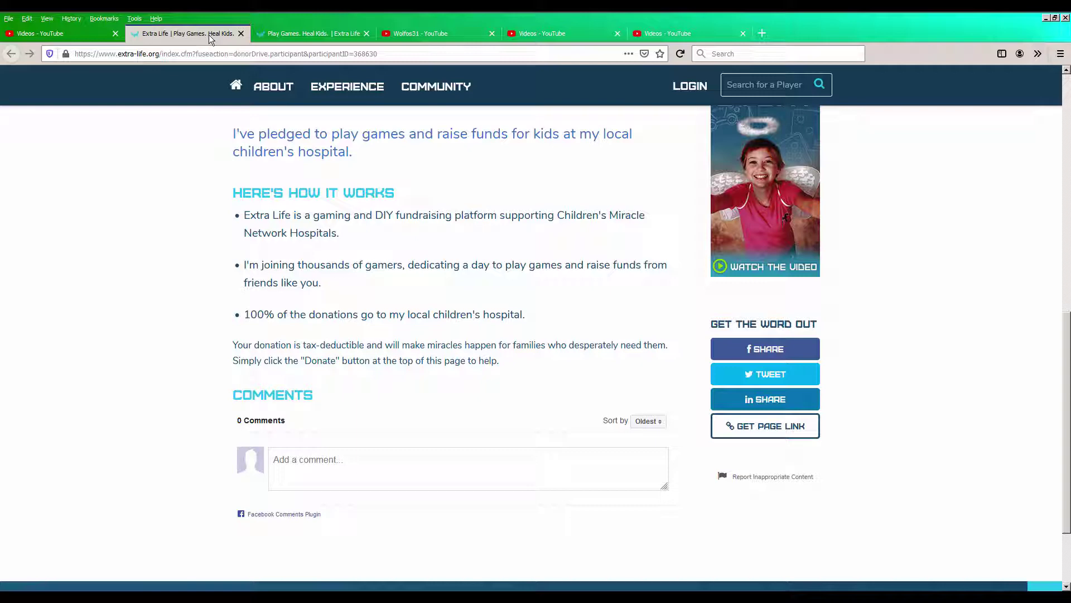
scroll(216, 262, up, 10)
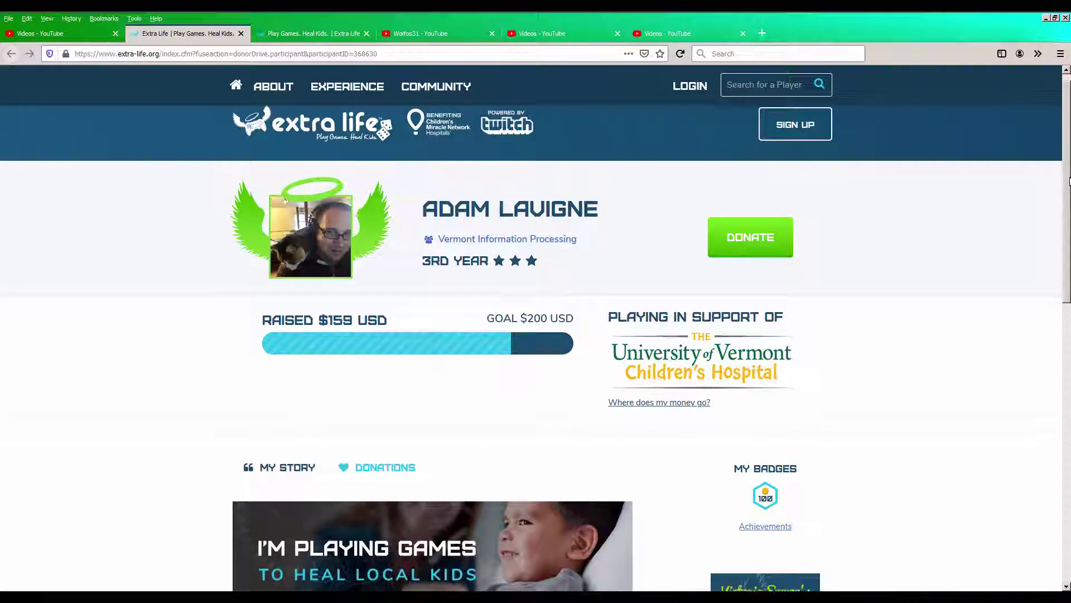
scroll(285, 160, down, 1)
scroll(536, 351, down, 5)
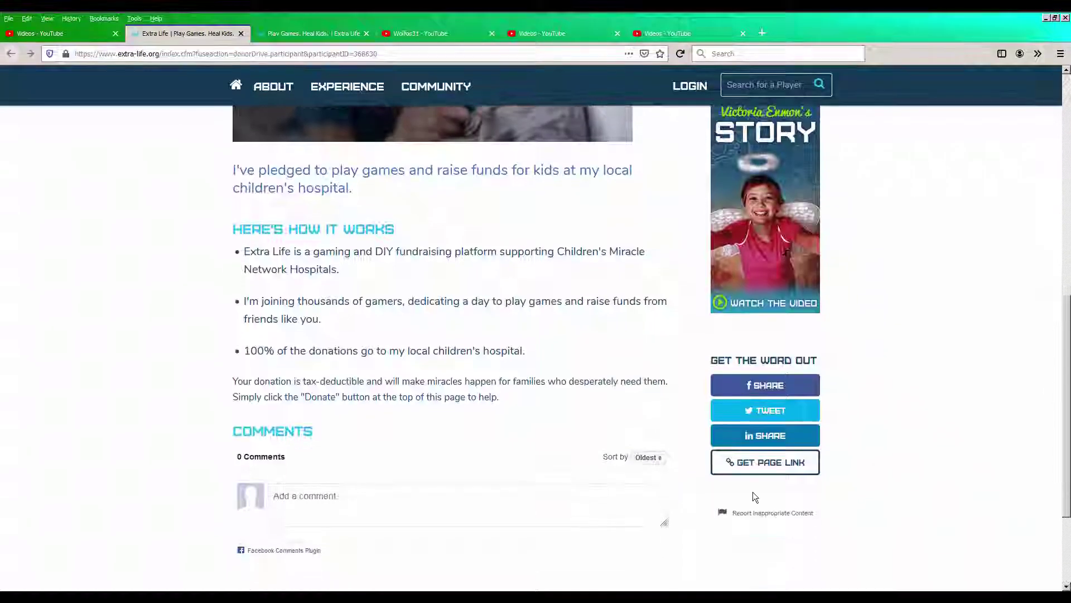
click(460, 505)
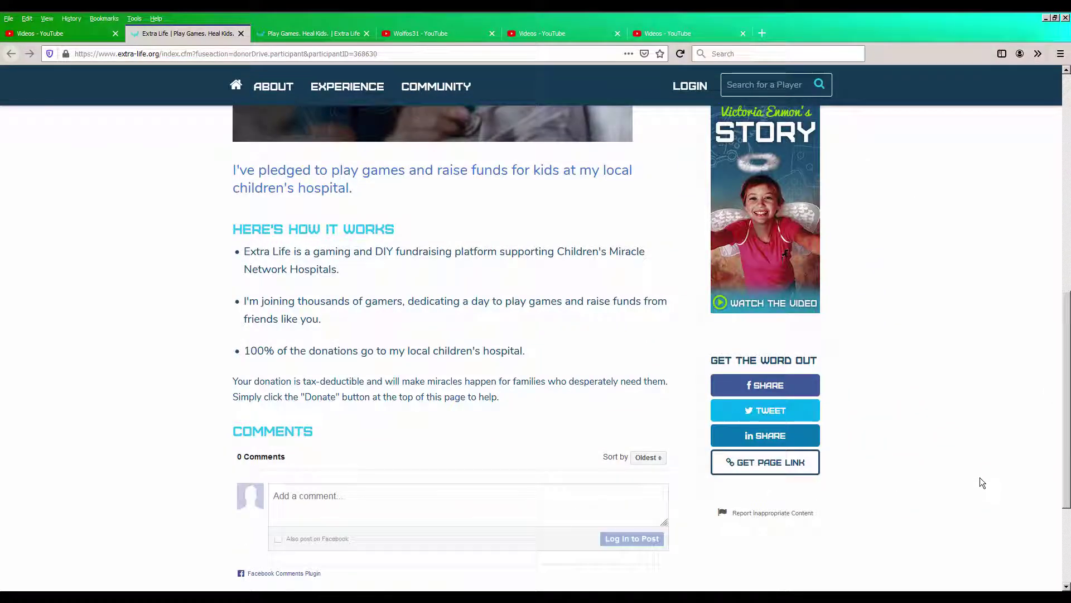
drag(1068, 431, 1068, 401)
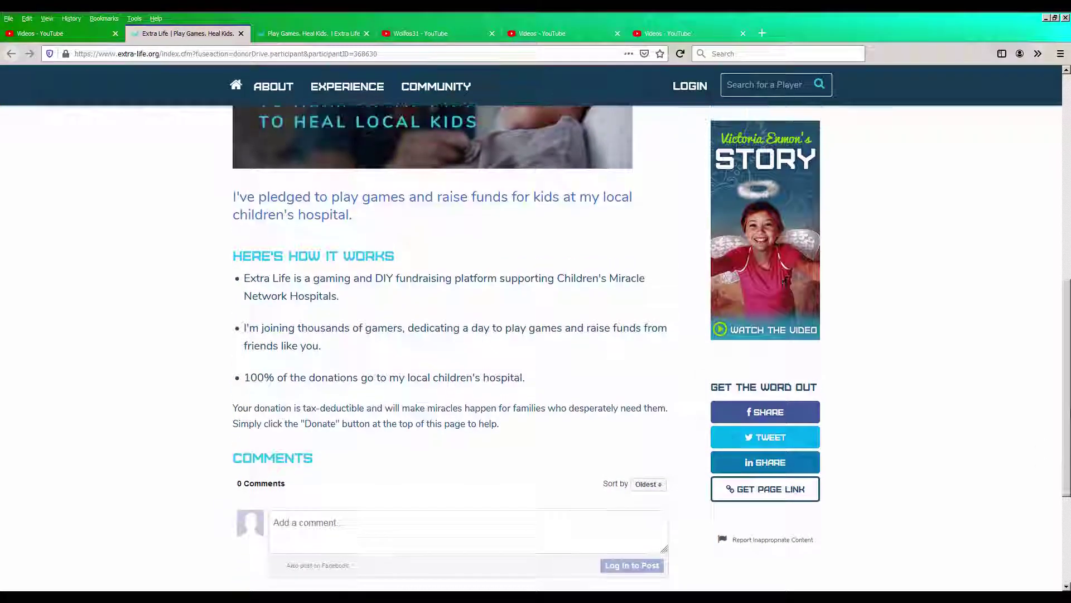
drag(1067, 360, 1067, 213)
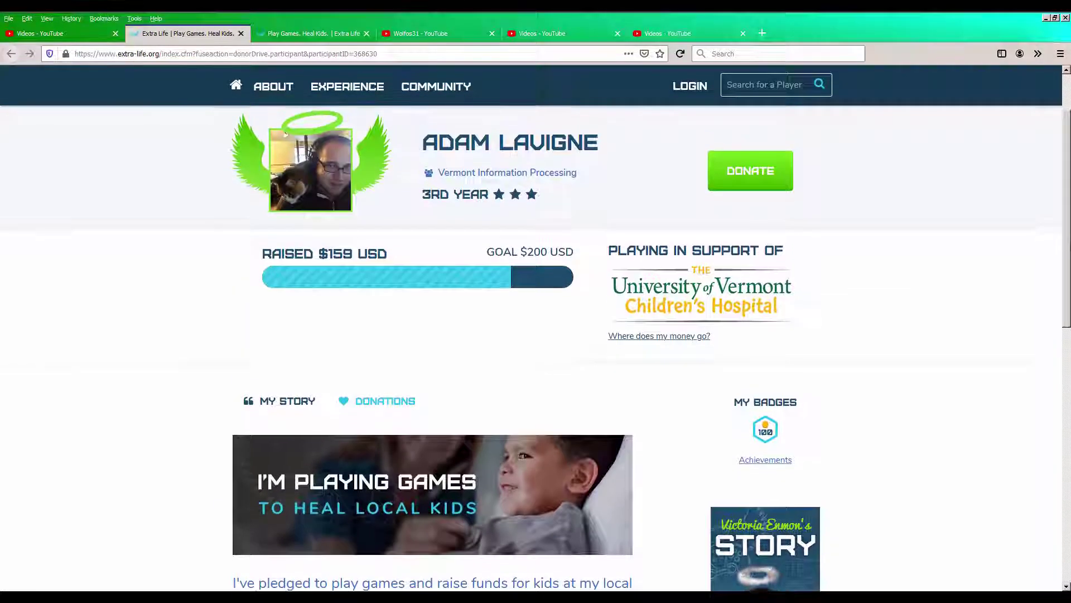
scroll(537, 334, up, 1)
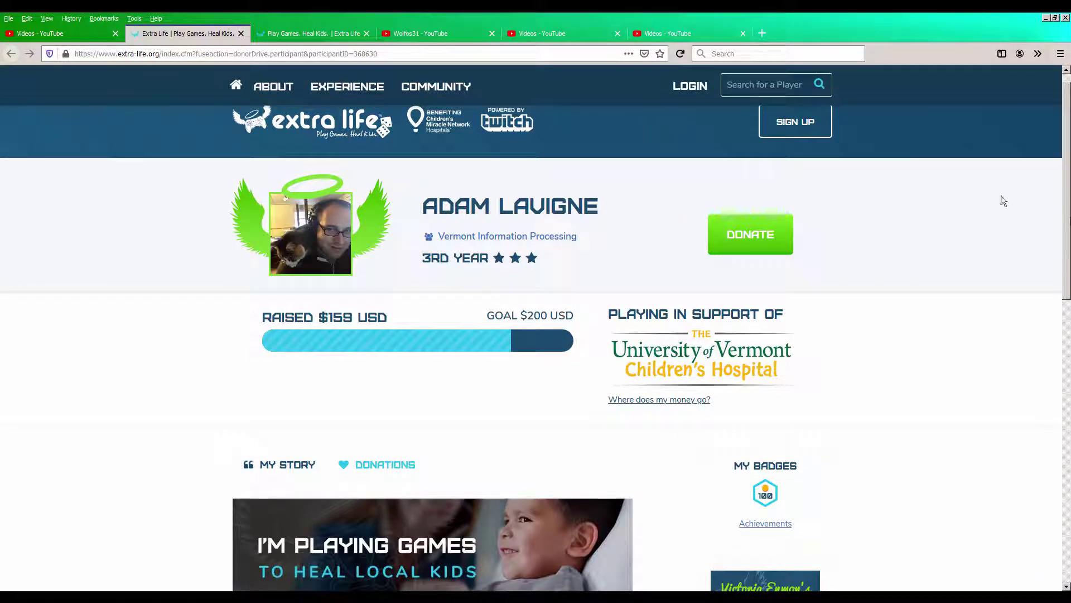
click(446, 36)
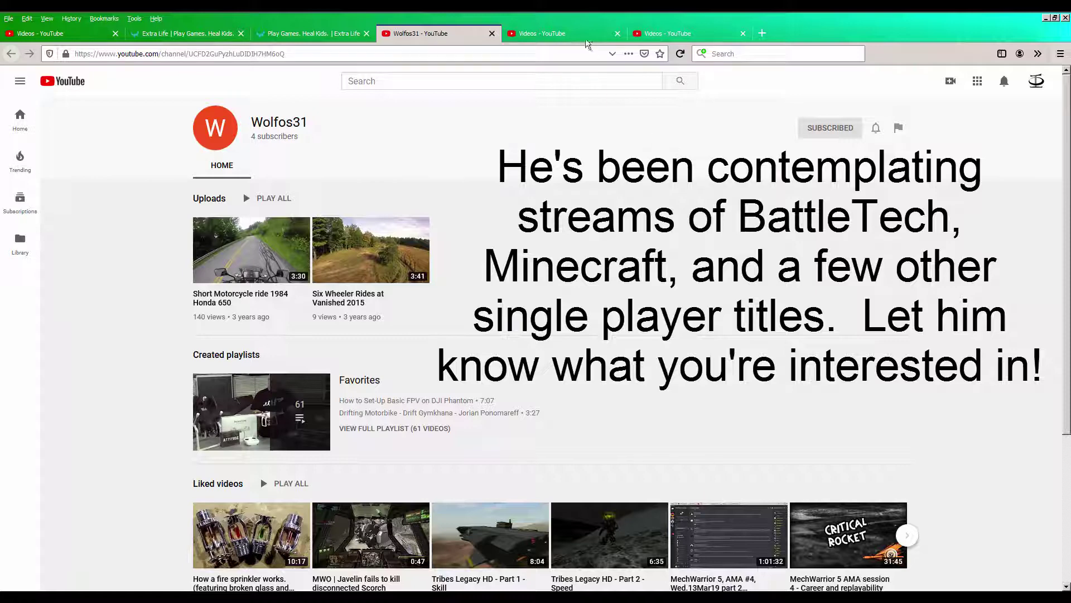
- Switch to the Video Manager tab listing the 'mw5' MechWarrior 5 AMA streams
click(699, 33)
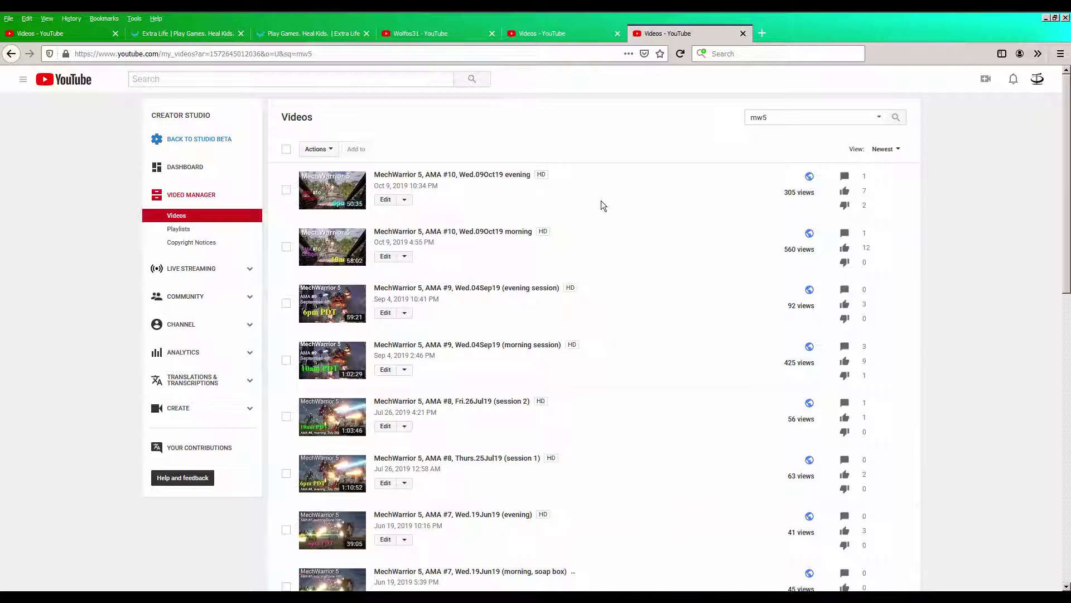
- View the 'battletech' stream results, then go back to the Wolfos31 channel page
click(580, 31)
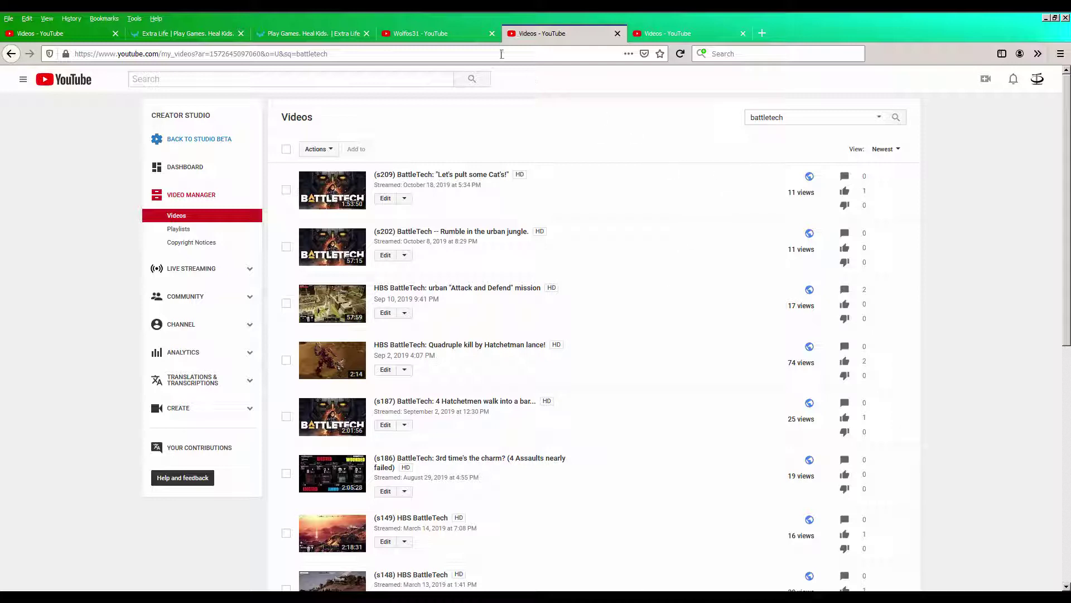
click(458, 38)
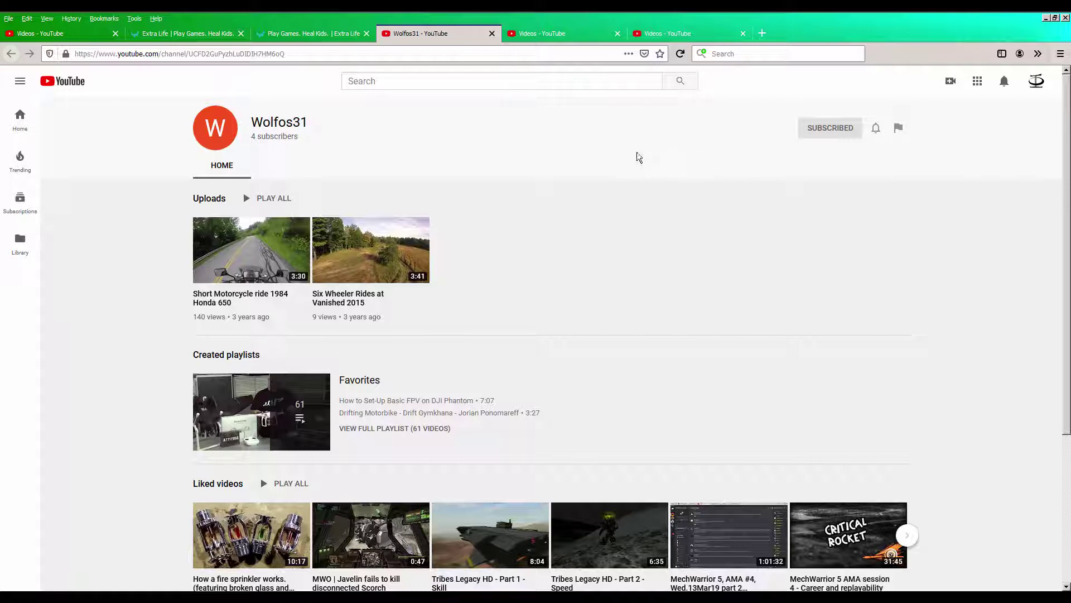
click(189, 33)
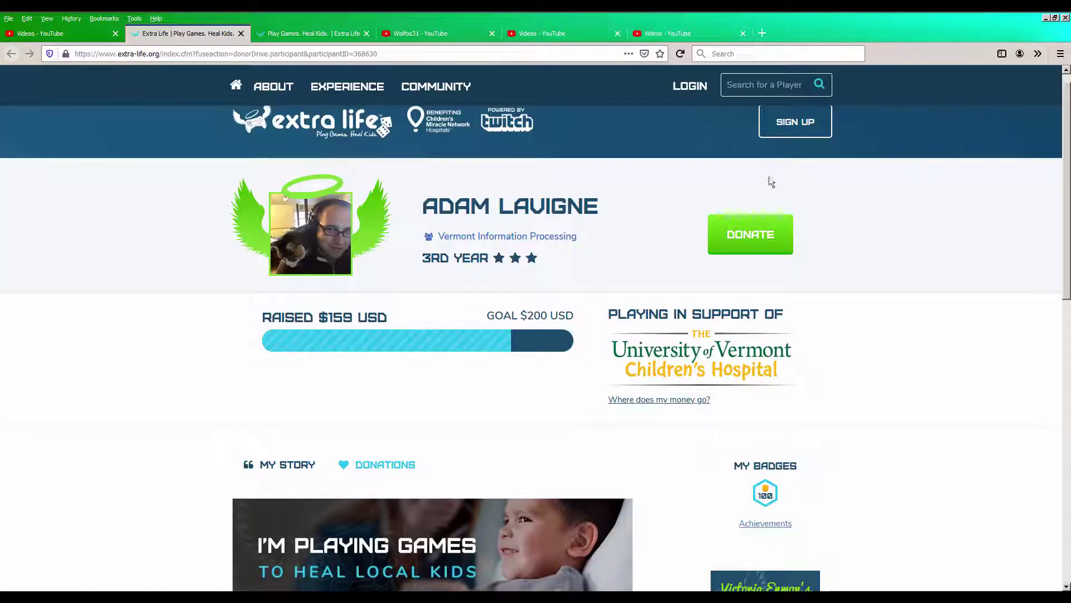